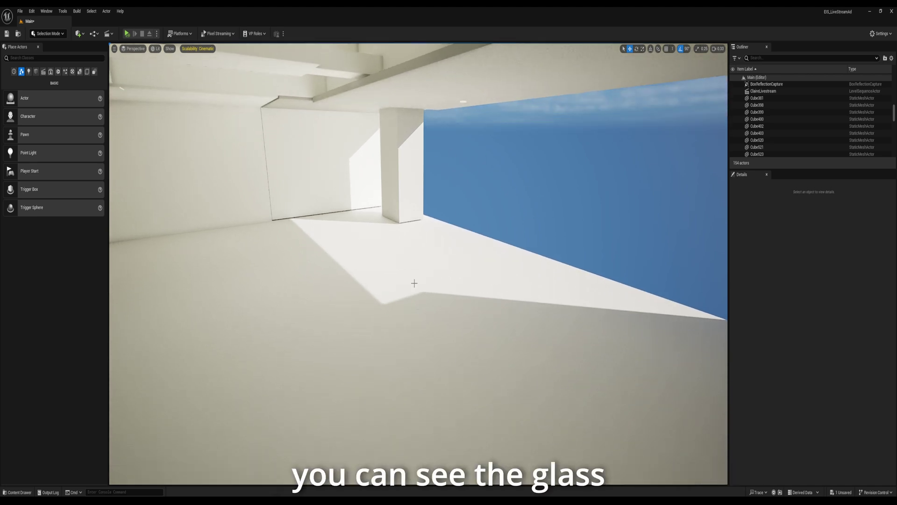
Step: Inspect the untextured room shell, including the window opening, side walls, doorway and recessed bar wall
{"action": "right_click_drag", "start_coordinate": [453, 259], "coordinate": [447, 218]}
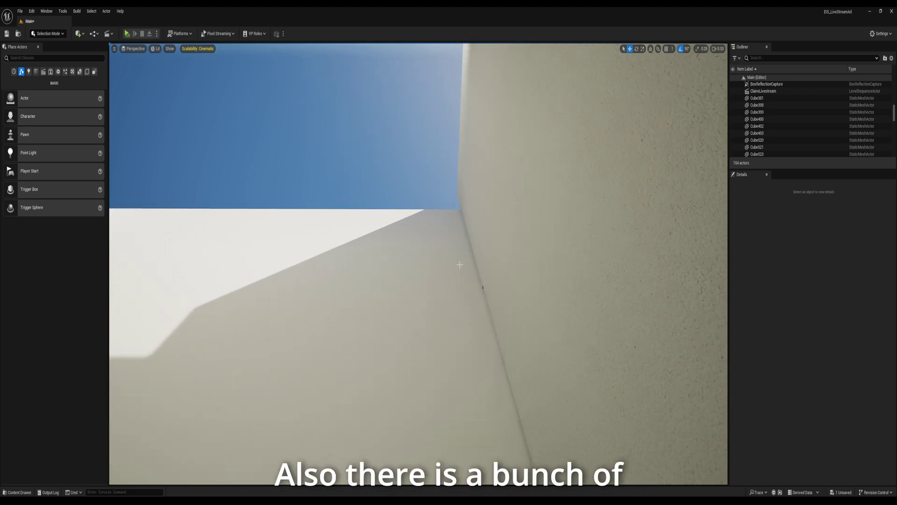
{"action": "mouse_move", "coordinate": [455, 264]}
{"action": "right_mouse_down"}
{"action": "mouse_move", "coordinate": [436, 284]}
{"action": "mouse_move", "coordinate": [441, 267]}
{"action": "mouse_move", "coordinate": [416, 270]}
{"action": "mouse_move", "coordinate": [455, 263]}
{"action": "right_mouse_up"}
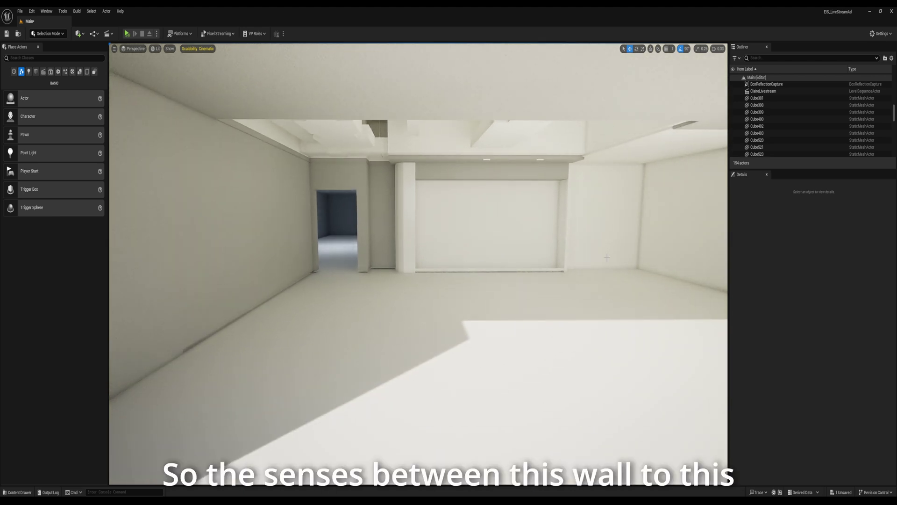
{"action": "mouse_move", "coordinate": [584, 257]}
{"action": "right_mouse_down"}
{"action": "mouse_move", "coordinate": [583, 300]}
{"action": "mouse_move", "coordinate": [586, 258]}
{"action": "right_mouse_up"}
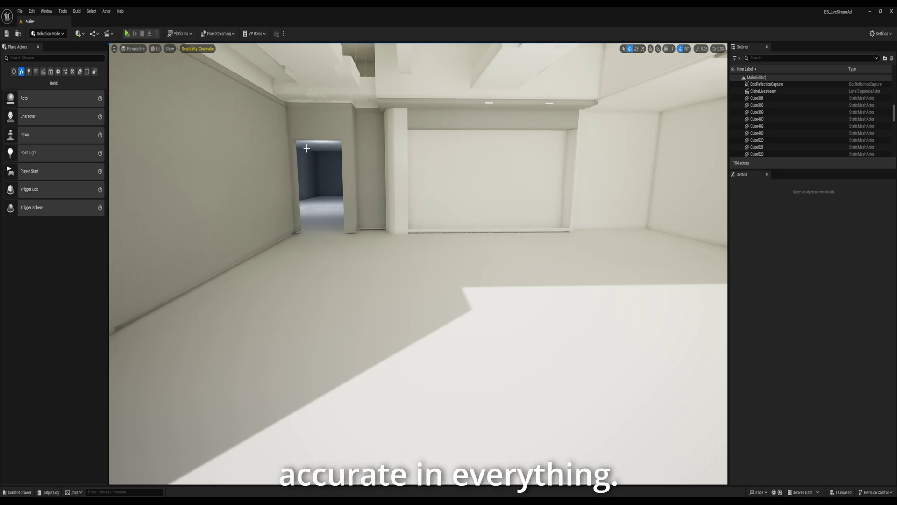
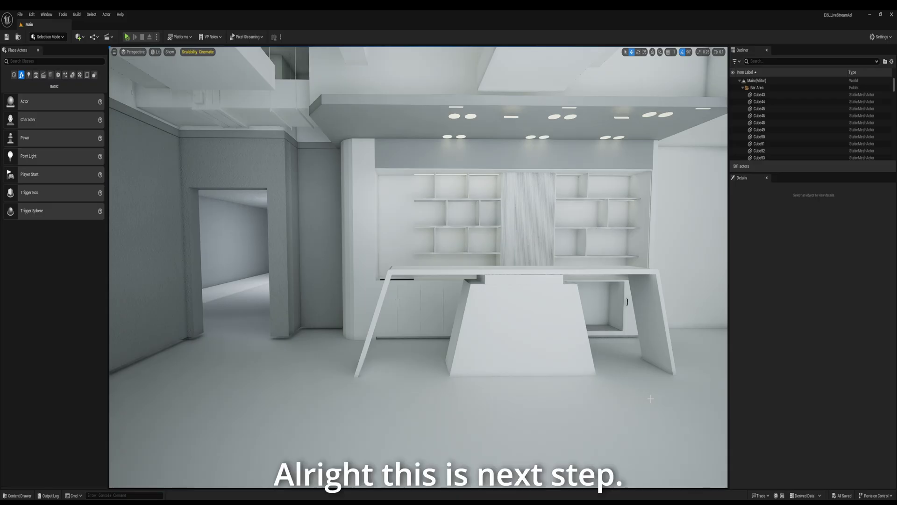
Step: Examine the modeled bar area up close: ceiling lights, angled counter, shelves, cabinets, sink recess and emissive light strips
{"action": "right_click_drag", "start_coordinate": [651, 399], "coordinate": [653, 385]}
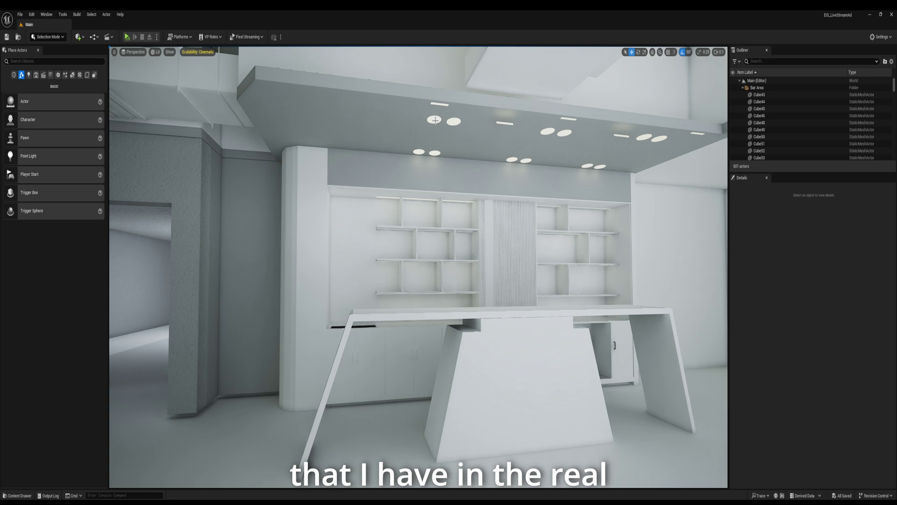
{"action": "right_click_drag", "start_coordinate": [434, 178], "coordinate": [434, 160]}
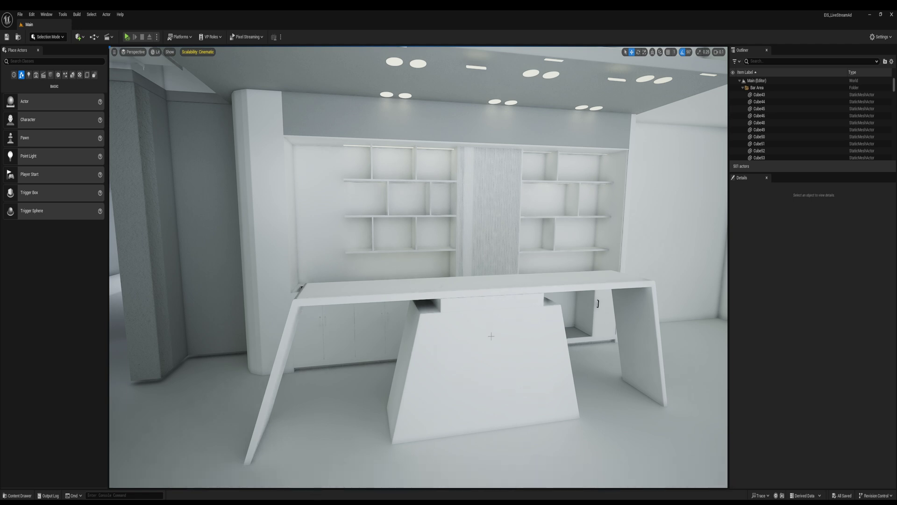
{"action": "right_click_drag", "start_coordinate": [418, 262], "coordinate": [418, 262]}
{"action": "right_click_drag", "start_coordinate": [438, 356], "coordinate": [419, 353]}
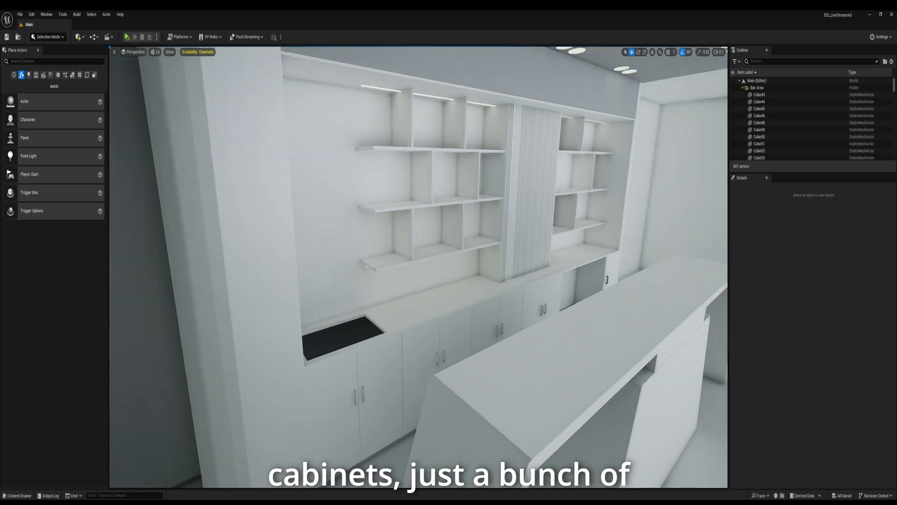
{"action": "right_click_drag", "start_coordinate": [403, 237], "coordinate": [403, 237]}
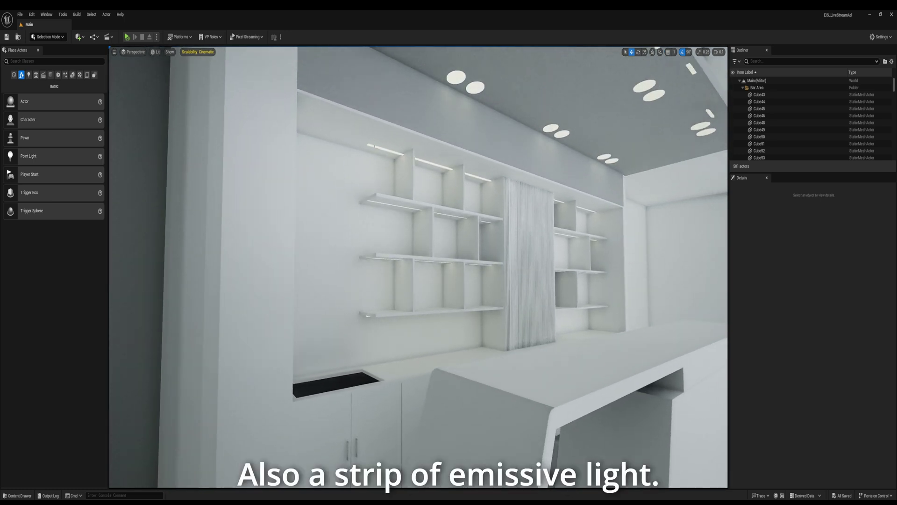
{"action": "right_click_drag", "start_coordinate": [404, 237], "coordinate": [404, 237]}
{"action": "right_click_drag", "start_coordinate": [223, 297], "coordinate": [224, 297]}
{"action": "right_click_drag", "start_coordinate": [476, 184], "coordinate": [476, 184]}
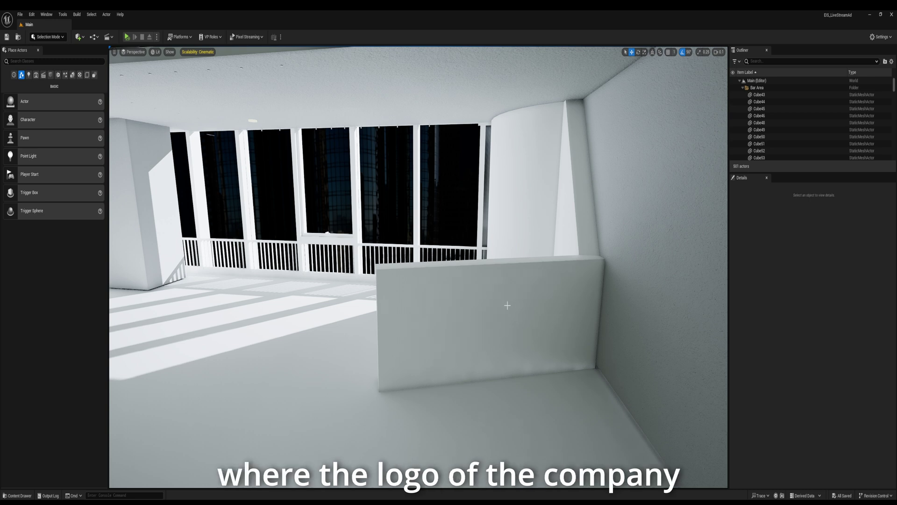
Step: Inspect the low logo wall, the curved corner, and the window frames with their railings
{"action": "right_click_drag", "start_coordinate": [507, 304], "coordinate": [548, 290]}
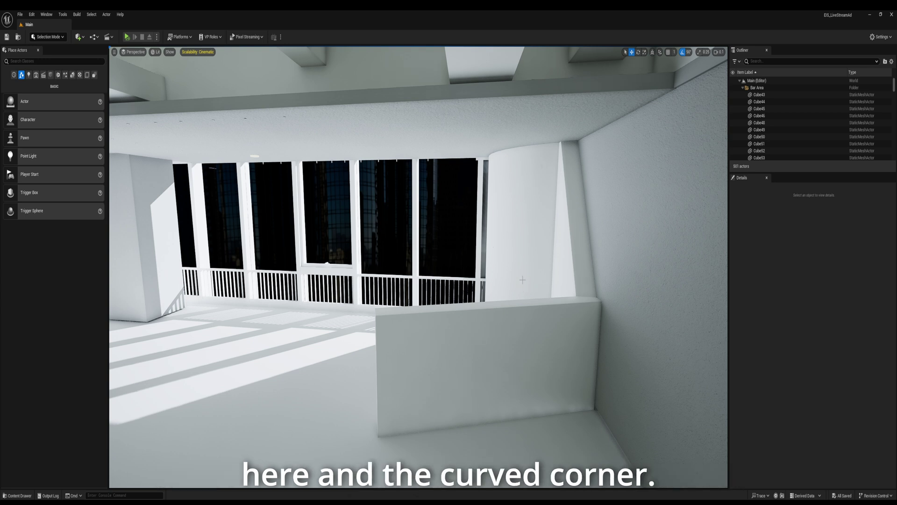
{"action": "right_click_drag", "start_coordinate": [520, 225], "coordinate": [626, 209]}
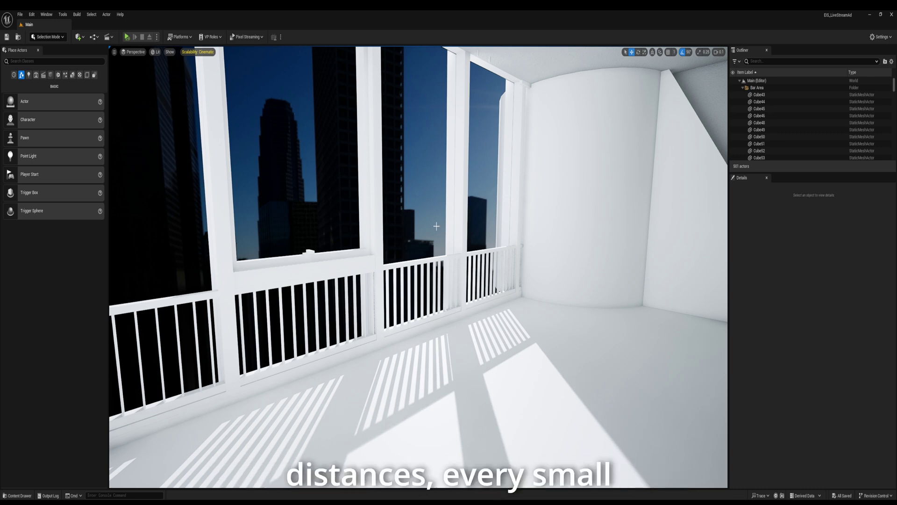
{"action": "right_click_drag", "start_coordinate": [451, 248], "coordinate": [440, 219]}
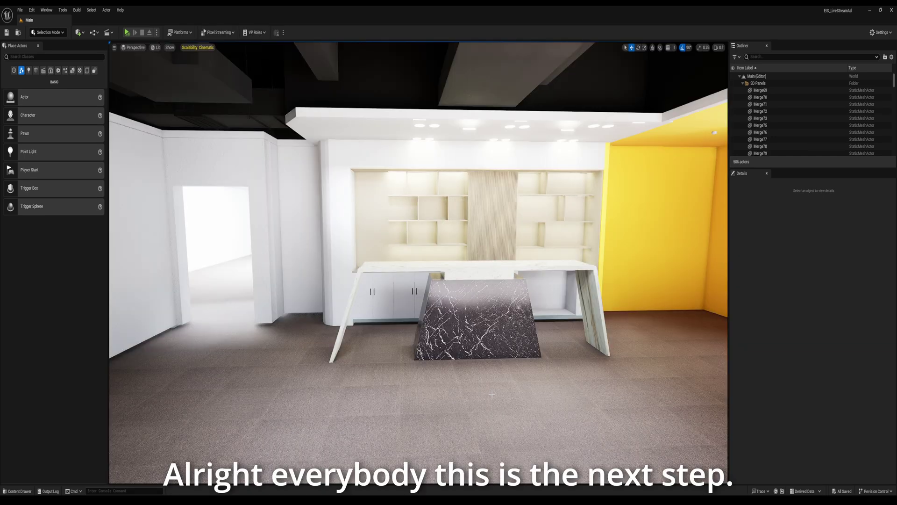
Step: Look over the textured bar and yellow walls, and select the carpeted floor to check its material
{"action": "right_click_drag", "start_coordinate": [492, 394], "coordinate": [468, 394]}
{"action": "mouse_move", "coordinate": [429, 258]}
{"action": "right_mouse_down"}
{"action": "mouse_move", "coordinate": [472, 258]}
{"action": "mouse_move", "coordinate": [429, 258]}
{"action": "right_mouse_up"}
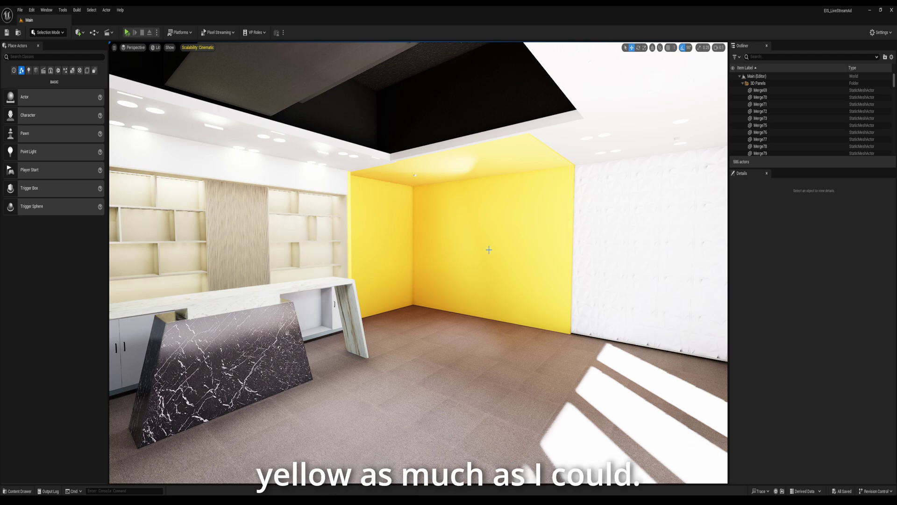
{"action": "right_click_drag", "start_coordinate": [489, 250], "coordinate": [443, 335]}
{"action": "left_click", "coordinate": [443, 334]}
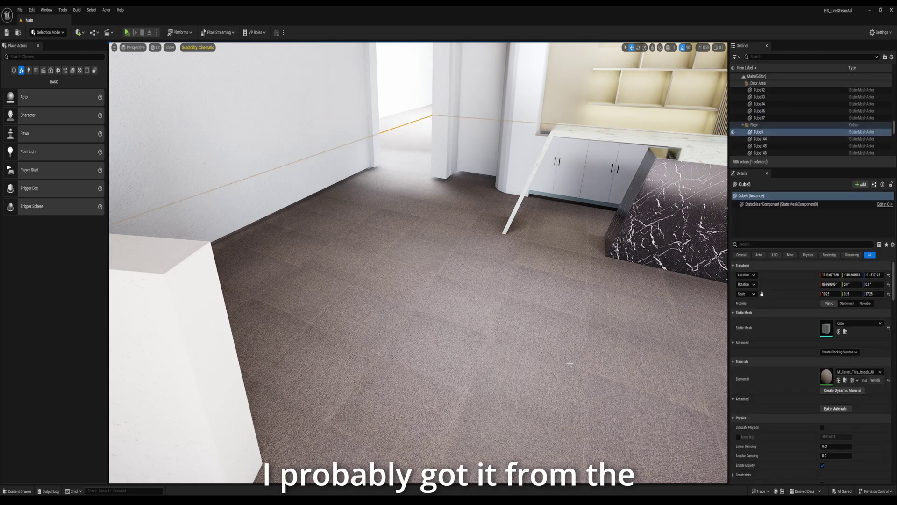
Step: Examine the marble counter, dark stone base and wood-slat shelving of the bar from close up and farther back
{"action": "key", "text": "s"}
{"action": "right_click_drag", "start_coordinate": [563, 360], "coordinate": [482, 326]}
{"action": "key", "text": "w"}
{"action": "key", "text": "g"}
{"action": "key", "text": "w"}
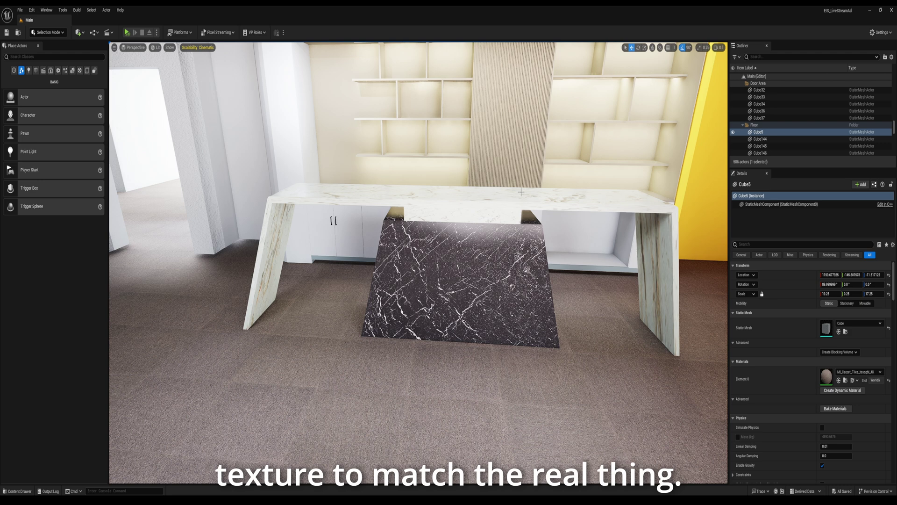
{"action": "right_click_drag", "start_coordinate": [454, 199], "coordinate": [446, 243]}
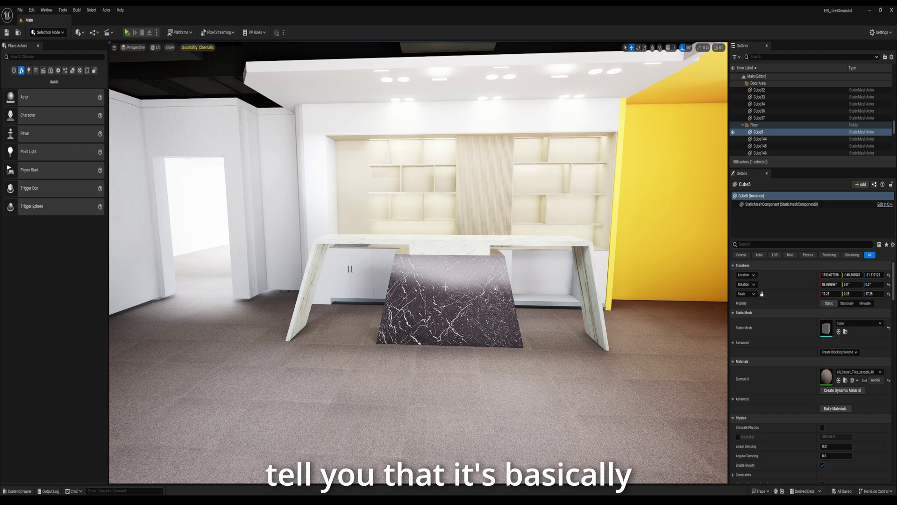
{"action": "right_click_drag", "start_coordinate": [445, 243], "coordinate": [452, 243]}
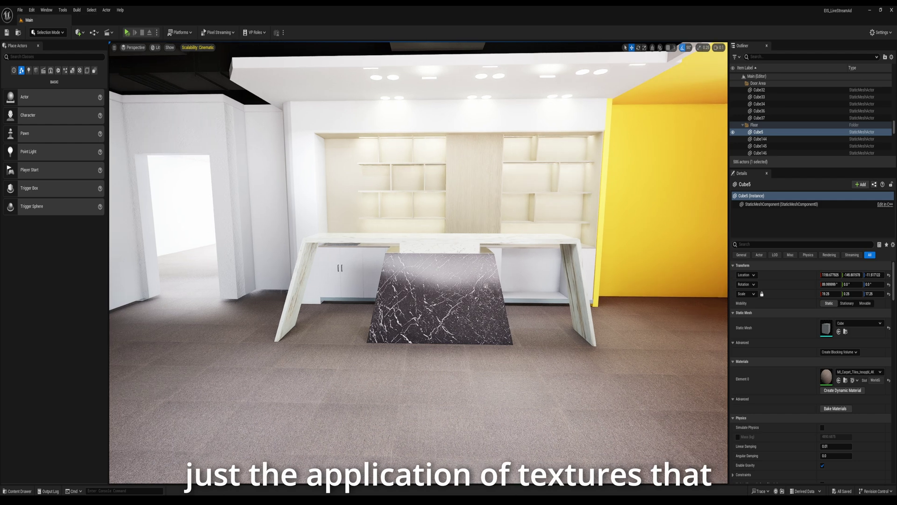
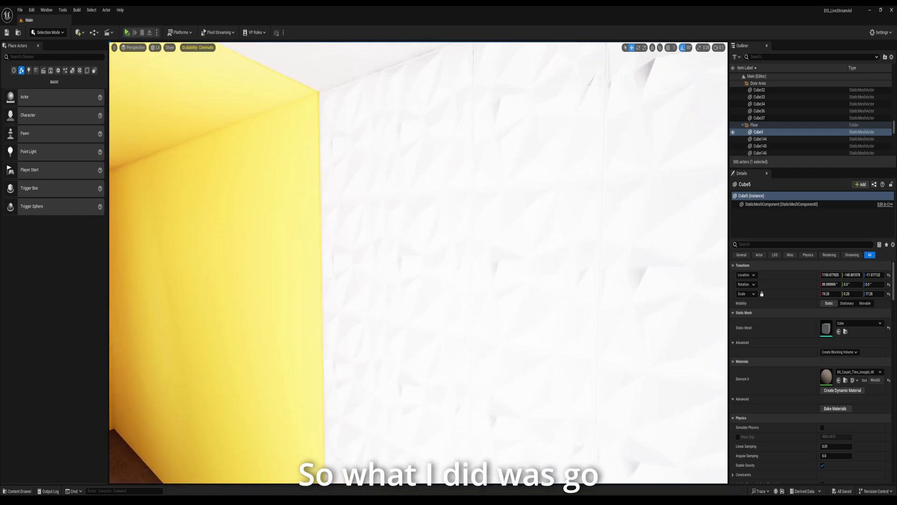
Step: Select the upper 3D wall panel beside the yellow wall and shift it sideways along the Y axis
{"action": "left_click", "coordinate": [362, 206]}
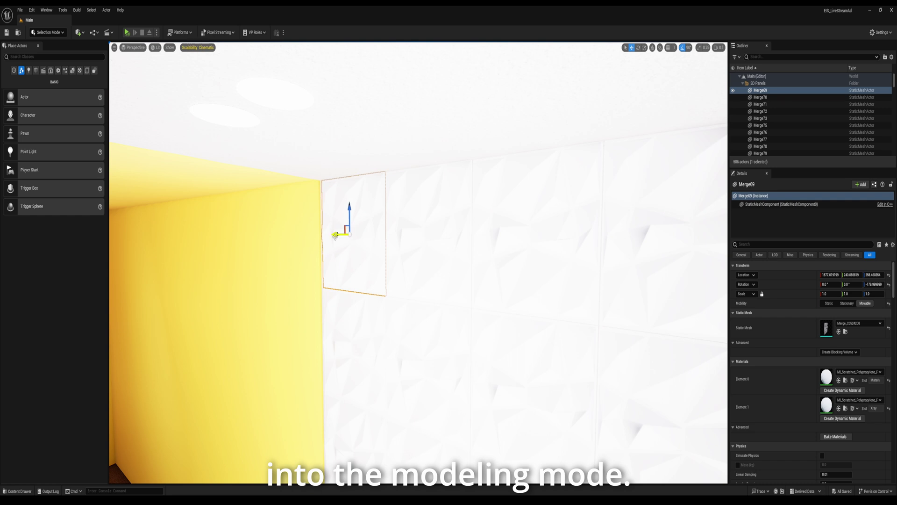
{"action": "left_click_drag", "start_coordinate": [335, 236], "coordinate": [279, 232]}
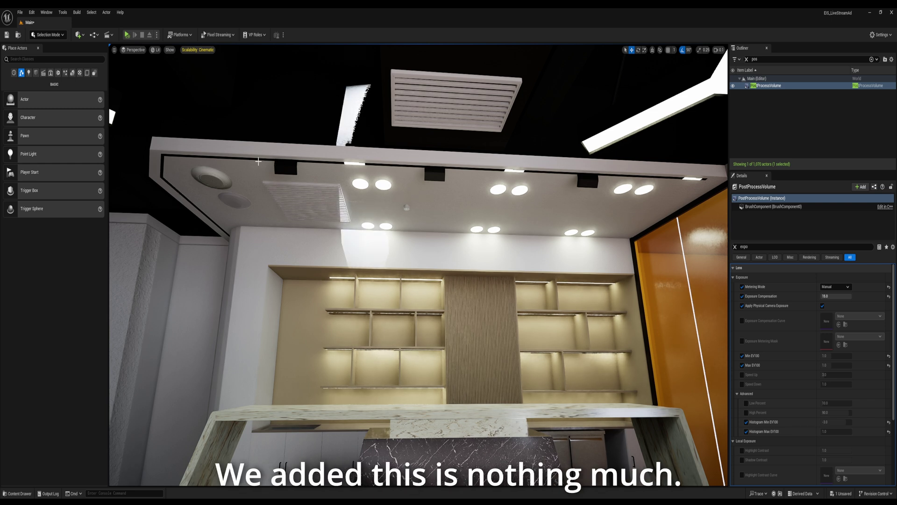
Step: Select the black trim strip under the bar's ceiling, and examine the counter, lit shelves and built-in fridge
{"action": "left_click", "coordinate": [166, 170]}
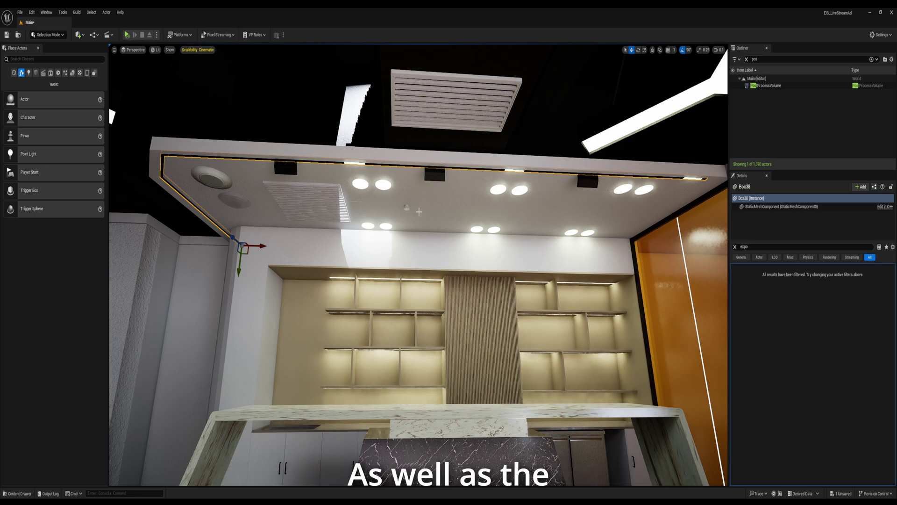
{"action": "right_click_drag", "start_coordinate": [322, 200], "coordinate": [275, 163]}
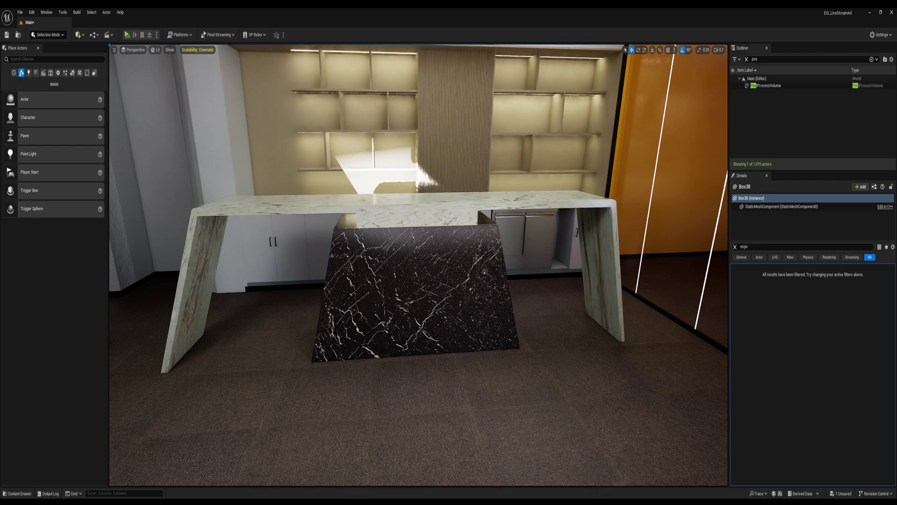
{"action": "right_click_drag", "start_coordinate": [276, 164], "coordinate": [274, 163]}
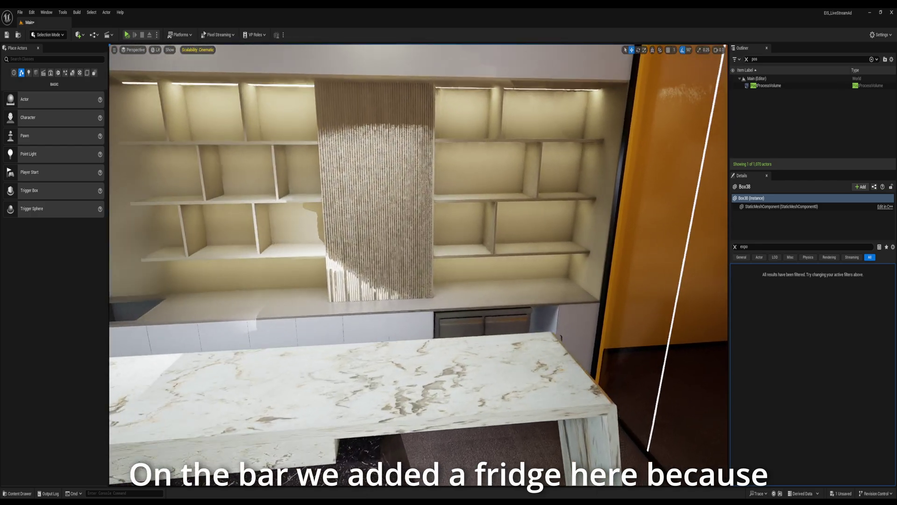
{"action": "mouse_move", "coordinate": [274, 164]}
{"action": "right_mouse_down"}
{"action": "mouse_move", "coordinate": [266, 187]}
{"action": "mouse_move", "coordinate": [276, 172]}
{"action": "mouse_move", "coordinate": [201, 175]}
{"action": "mouse_move", "coordinate": [260, 174]}
{"action": "right_mouse_up"}
{"action": "key", "text": "w"}
{"action": "right_click_drag", "start_coordinate": [407, 302], "coordinate": [412, 303]}
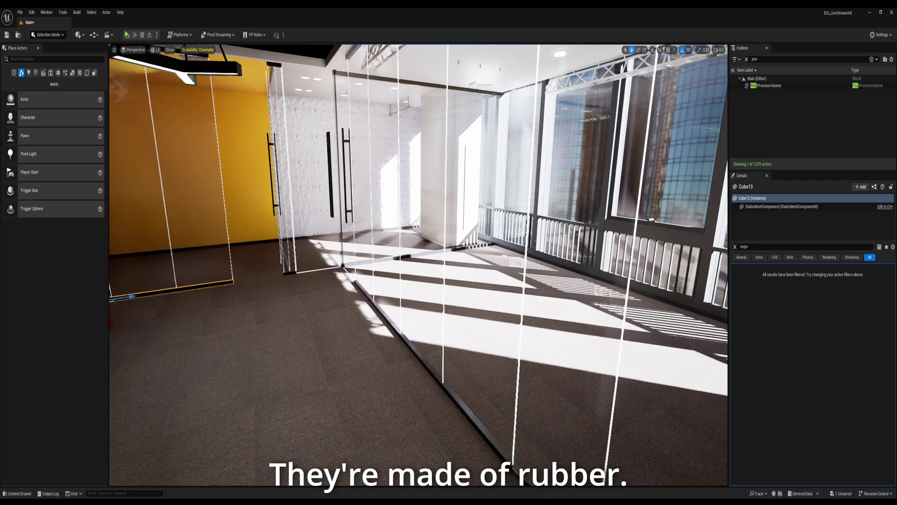
Step: Review the glass-partitioned room, its ceiling trusses and windows, and the concrete reception wall
{"action": "key", "text": "s"}
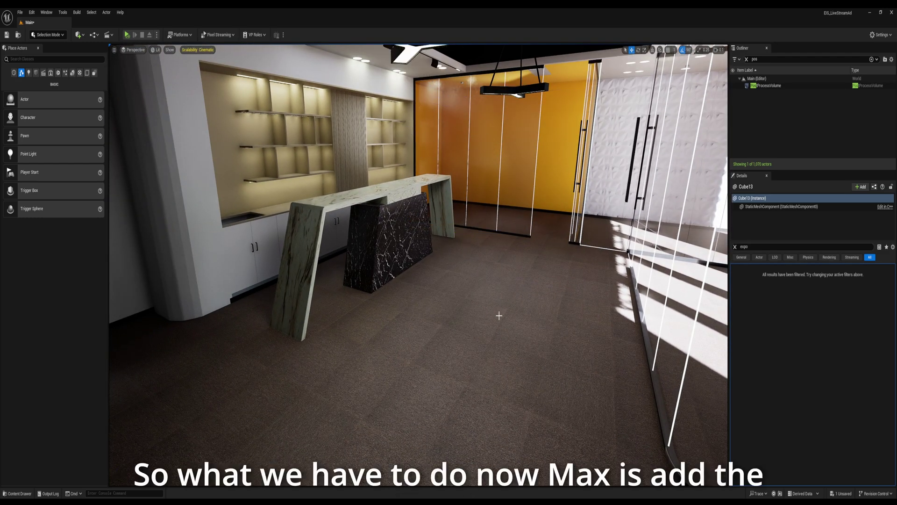
{"action": "right_click_drag", "start_coordinate": [499, 316], "coordinate": [500, 315]}
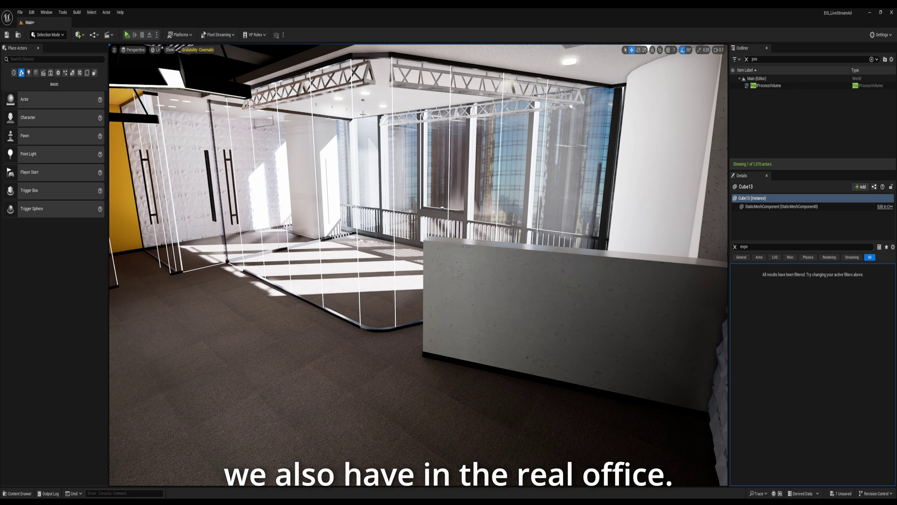
{"action": "right_click_drag", "start_coordinate": [363, 114], "coordinate": [318, 136]}
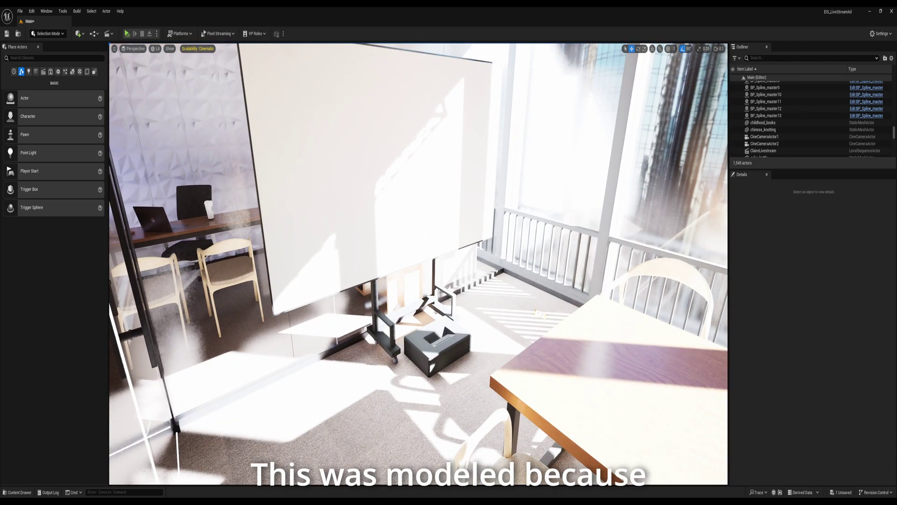
Step: Select the white screen in the motion capture room and look over its stand and the desk area
{"action": "right_click", "coordinate": [436, 100]}
{"action": "left_click", "coordinate": [366, 270]}
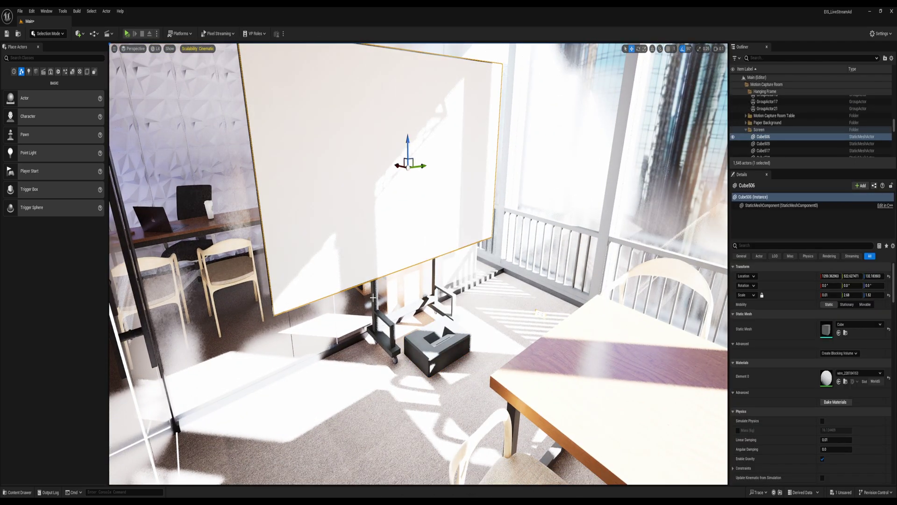
{"action": "right_click_drag", "start_coordinate": [384, 317], "coordinate": [348, 327]}
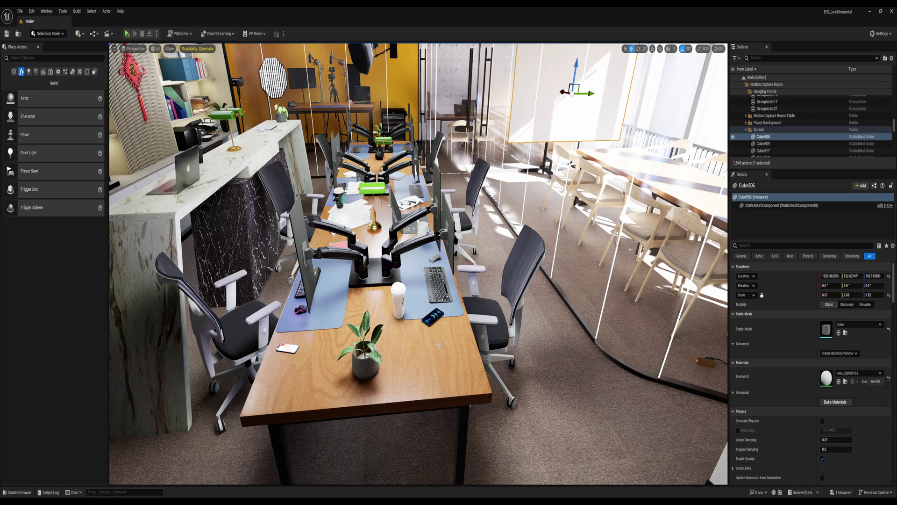
Step: Select the mouse, potted plant, desk lamp and green Starbucks cup on the long desk to inspect these props
{"action": "left_click", "coordinate": [312, 286]}
{"action": "left_click", "coordinate": [302, 308]}
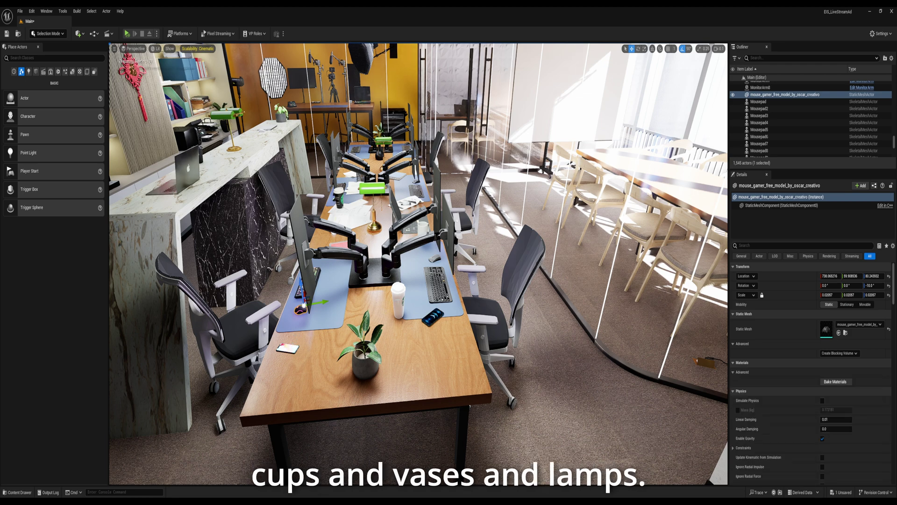
{"action": "left_click", "coordinate": [363, 327]}
{"action": "left_click", "coordinate": [362, 359], "text": "ctrl"}
{"action": "left_click", "coordinate": [375, 222]}
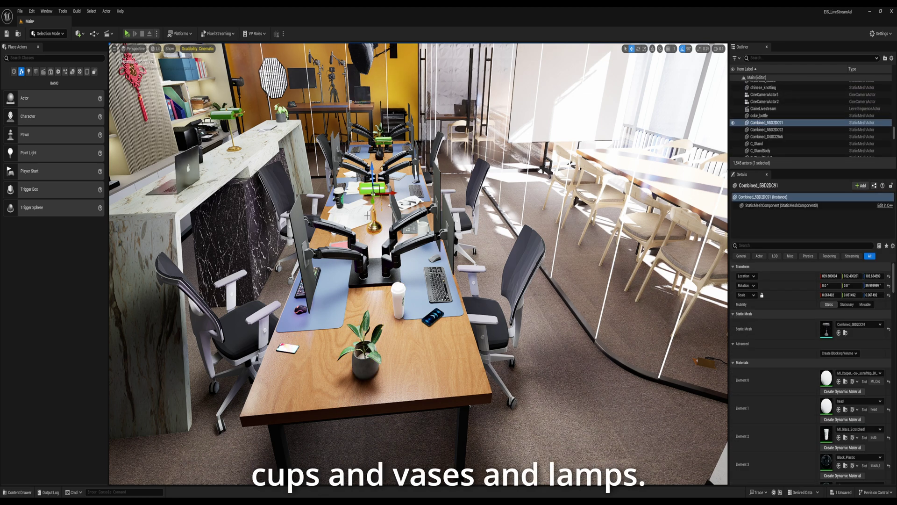
{"action": "left_click", "coordinate": [348, 206]}
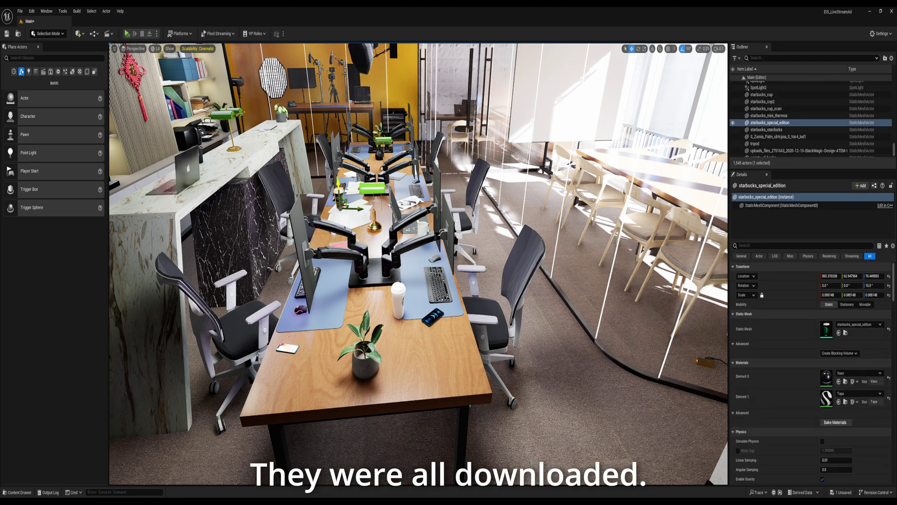
Step: Examine the decorated bar shelves and counter, including the bottles, boxes, coffee machine, books, knot ornament and green lamp
{"action": "key", "text": "w"}
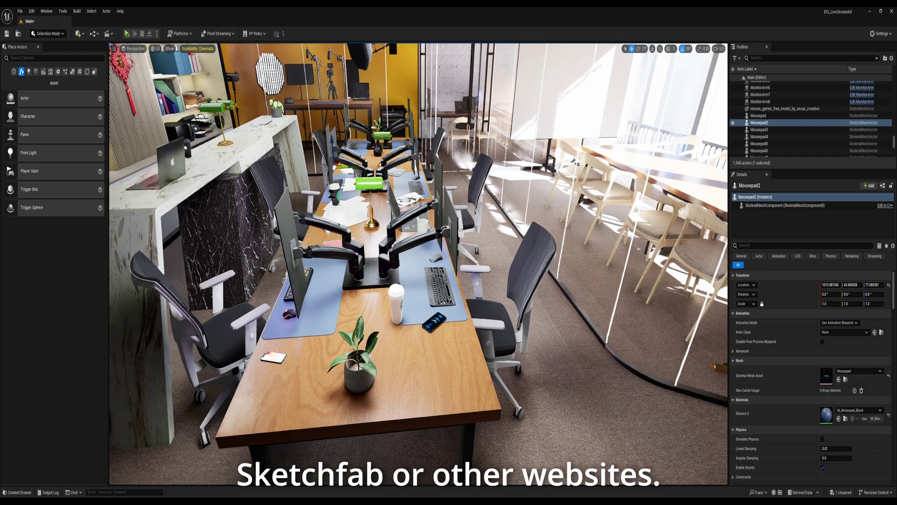
{"action": "key", "text": "a"}
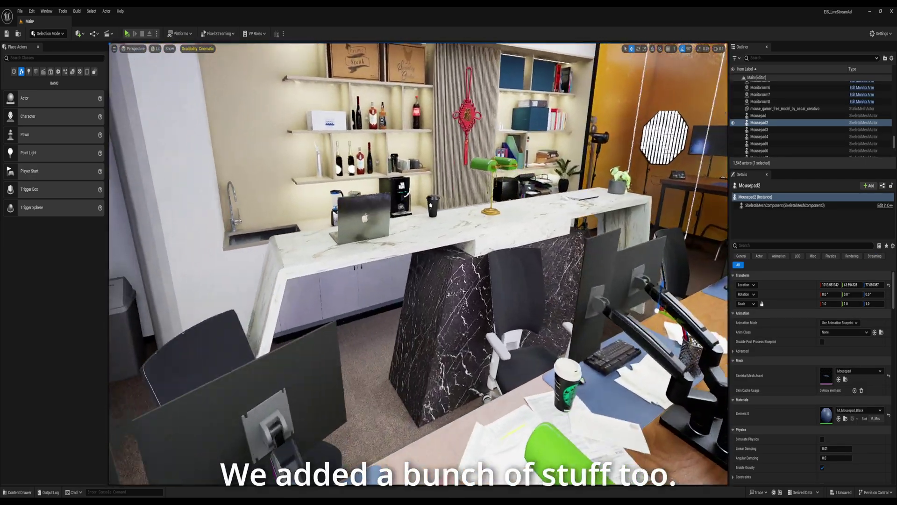
{"action": "key", "text": "w"}
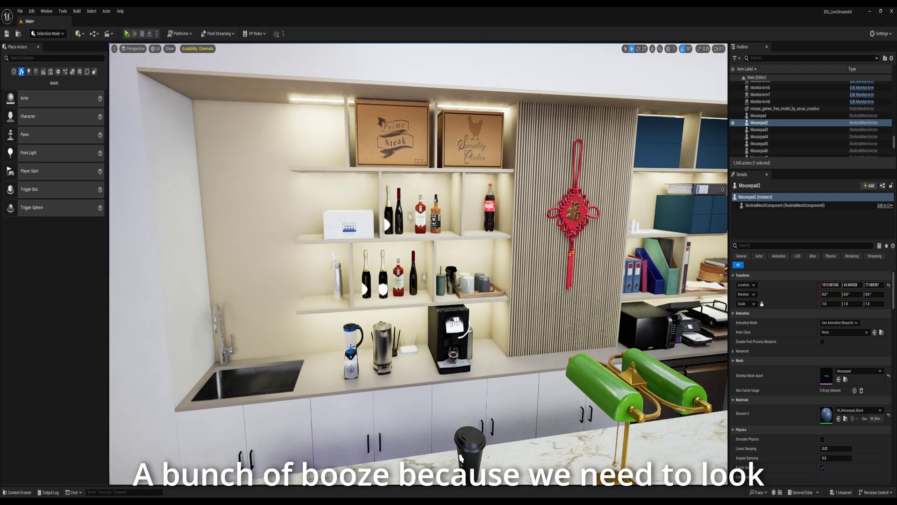
{"action": "key", "text": "d"}
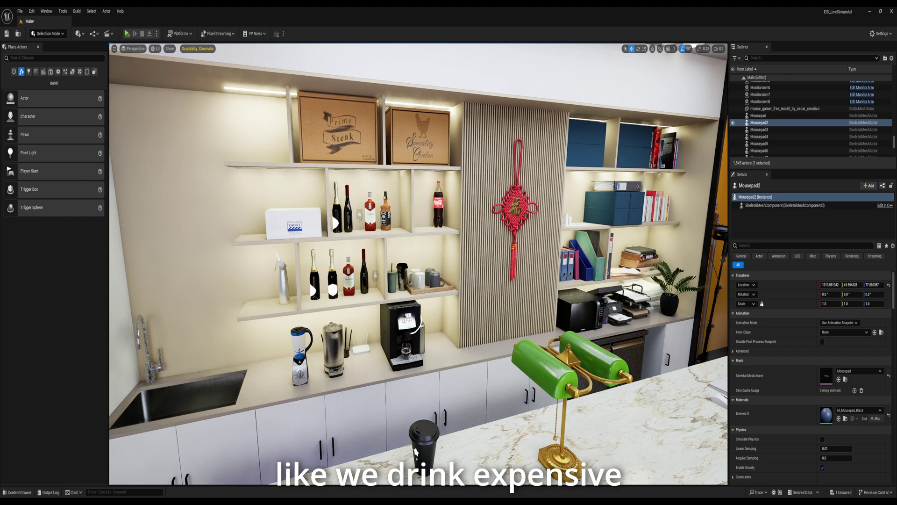
{"action": "key", "text": "d"}
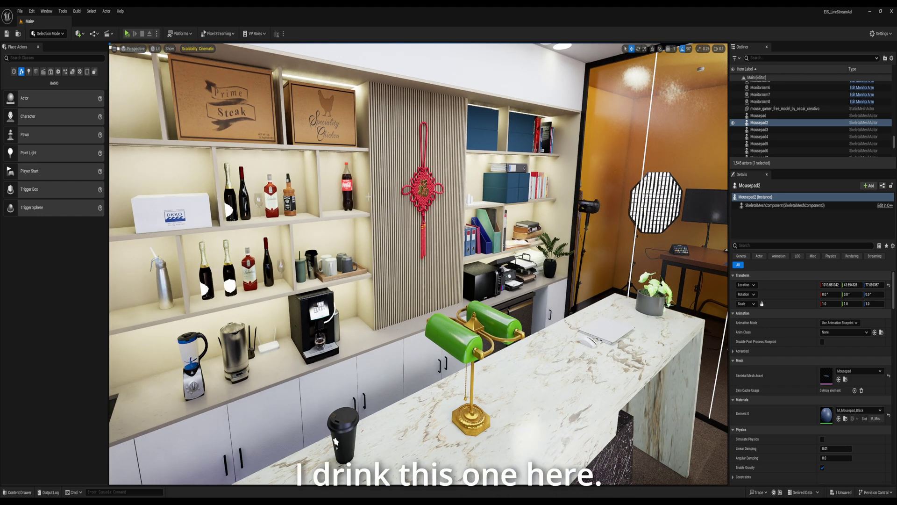
Step: Inspect the massage chair by the curtains and the filming desk with its lights and cameras in the yellow corner
{"action": "right_click_drag", "start_coordinate": [409, 214], "coordinate": [379, 170]}
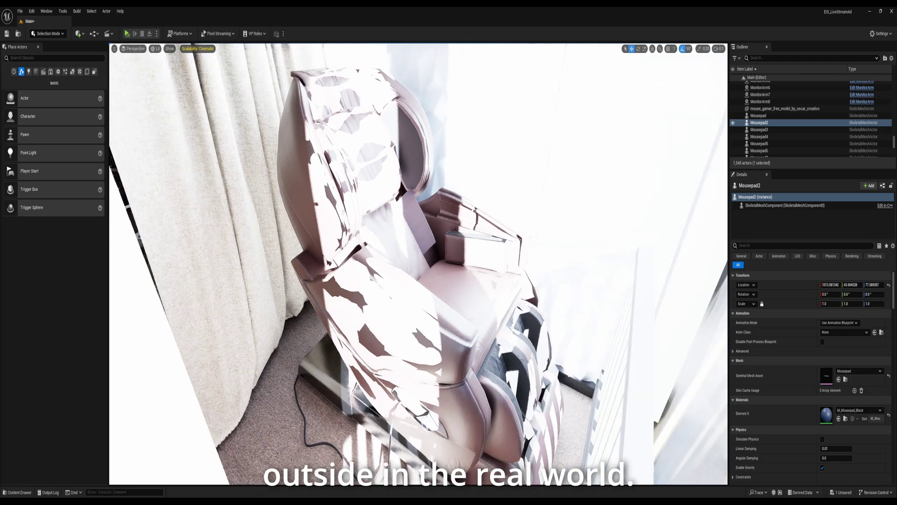
{"action": "right_click_drag", "start_coordinate": [379, 169], "coordinate": [381, 169]}
{"action": "right_click_drag", "start_coordinate": [527, 256], "coordinate": [491, 209]}
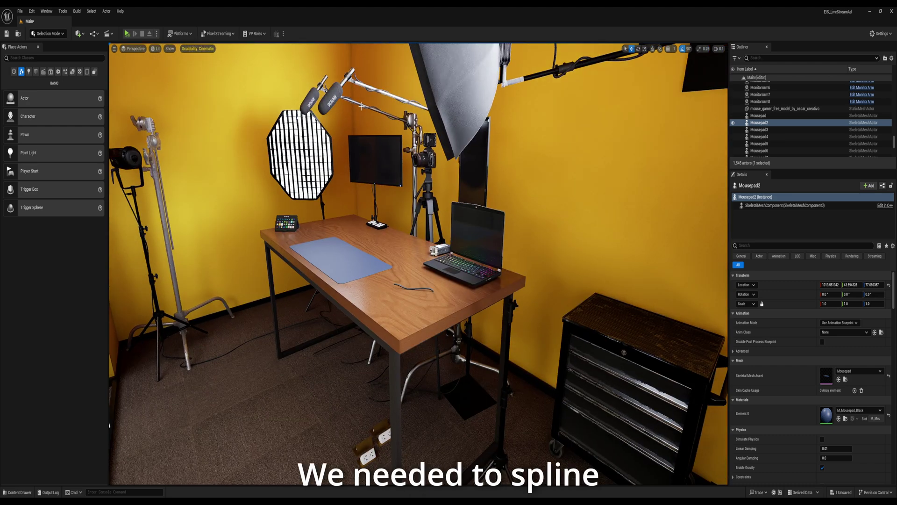